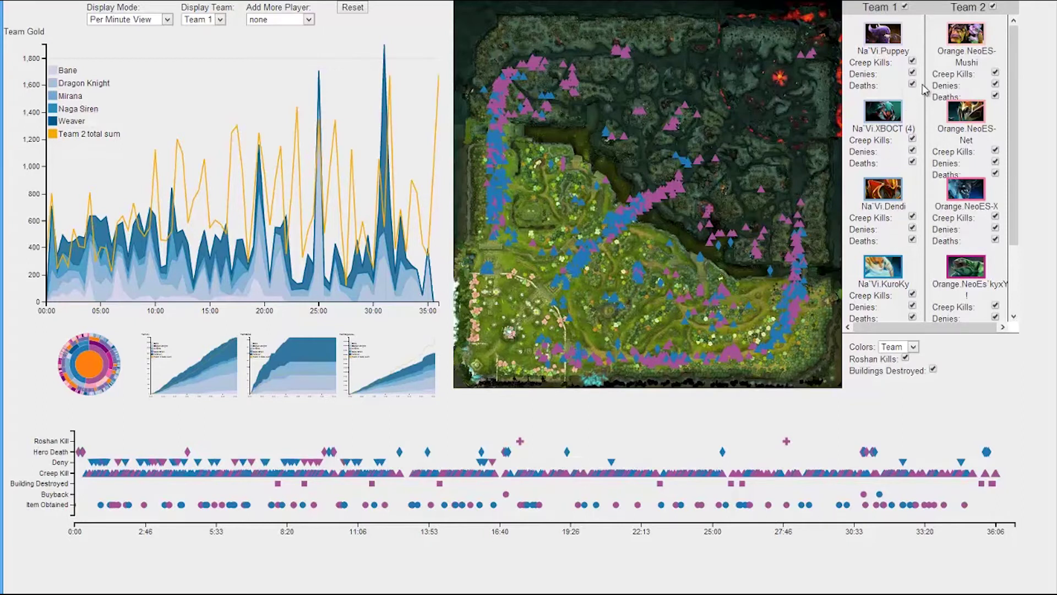
Hide Team 1's events and colour the map and timeline markers by Player.
{"action": "left_click", "coordinate": [905, 6]}
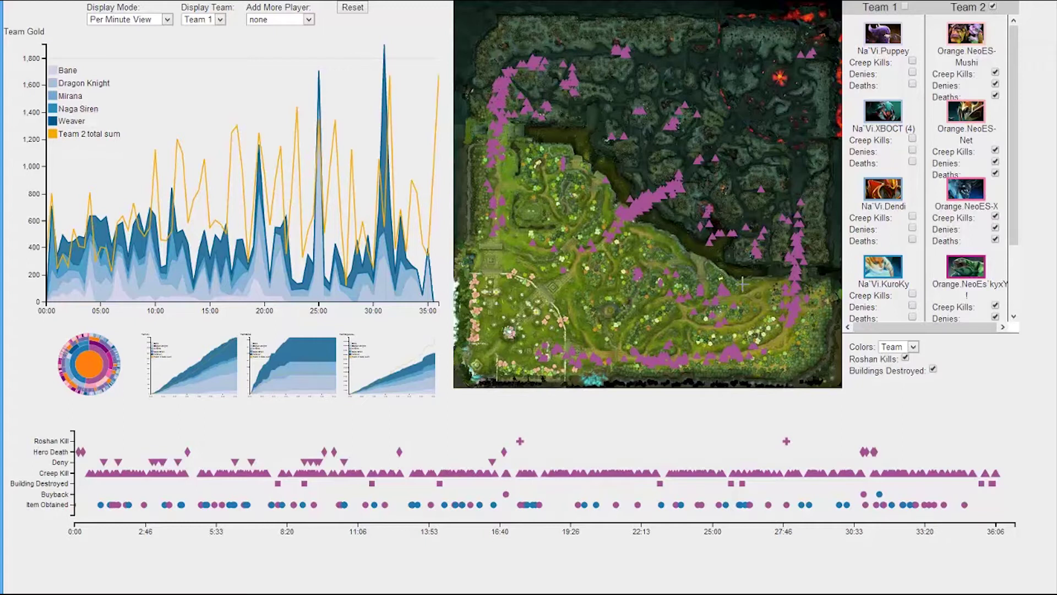
{"action": "left_click", "coordinate": [914, 347]}
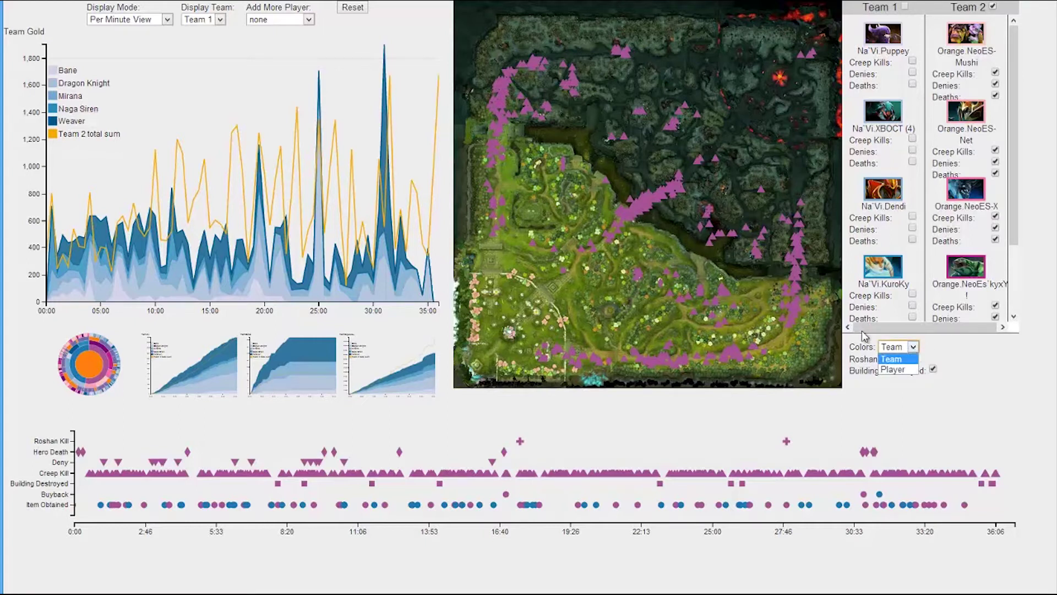
{"action": "left_click", "coordinate": [893, 370]}
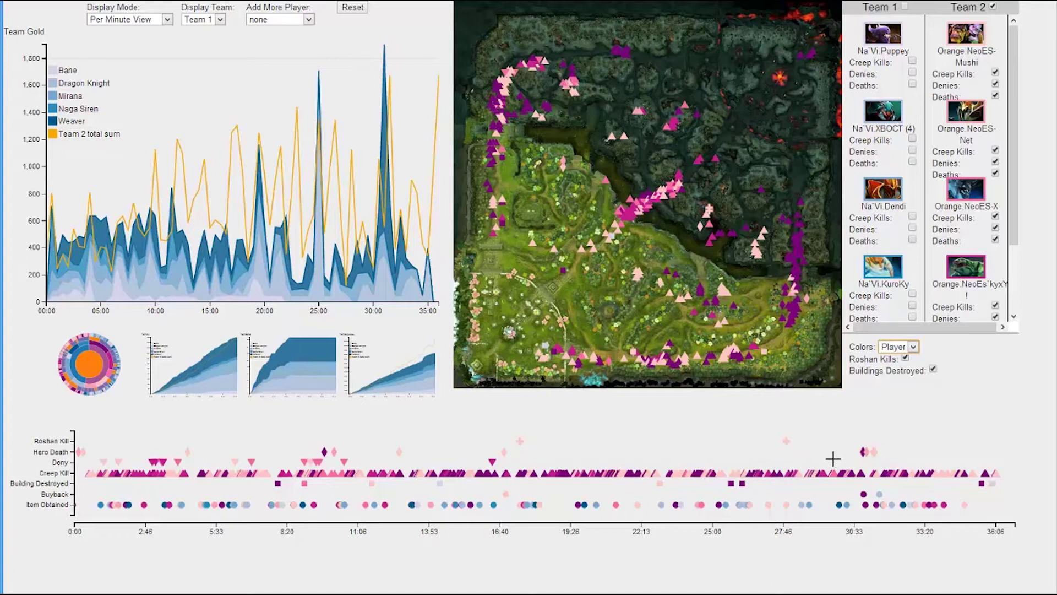
Brush the timeline at about 23:30–30:50, shift it to 18:10–25:40, then to the last eight minutes.
{"action": "left_click_drag", "start_coordinate": [670, 454], "coordinate": [869, 454]}
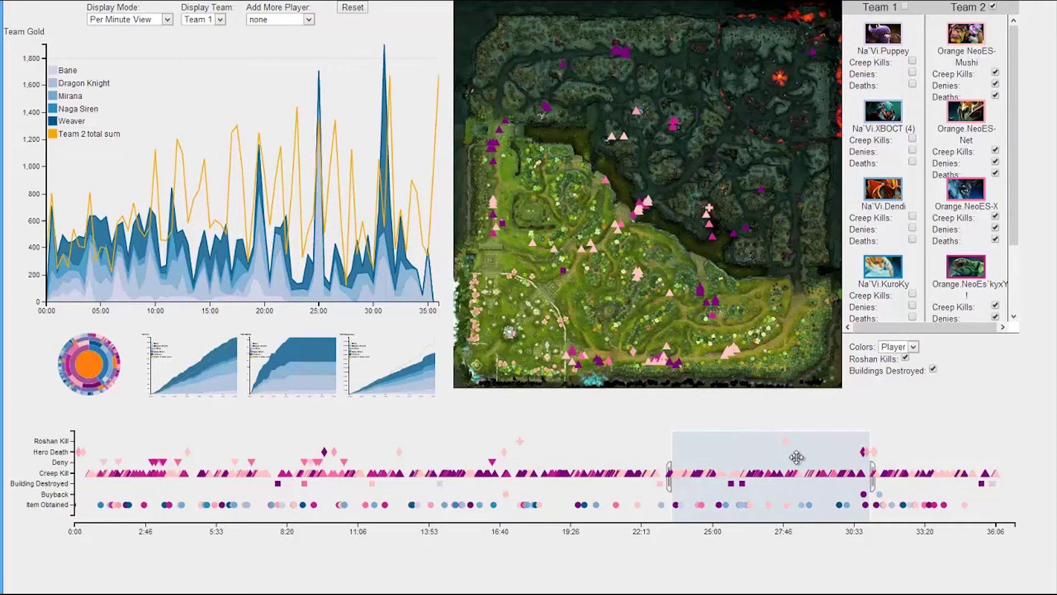
{"action": "mouse_move", "coordinate": [795, 457]}
{"action": "left_mouse_down"}
{"action": "mouse_move", "coordinate": [497, 459]}
{"action": "mouse_move", "coordinate": [626, 454]}
{"action": "left_mouse_up"}
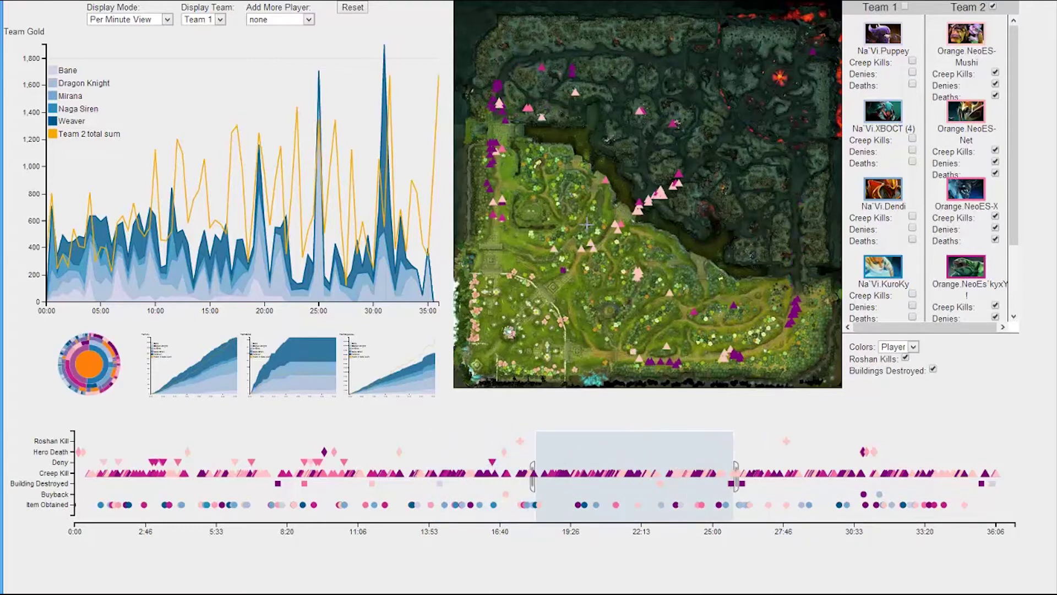
{"action": "mouse_move", "coordinate": [591, 245]}
{"action": "mouse_move", "coordinate": [619, 232]}
{"action": "mouse_move", "coordinate": [636, 215]}
{"action": "mouse_move", "coordinate": [503, 222]}
{"action": "left_click_drag", "start_coordinate": [675, 485], "coordinate": [936, 485]}
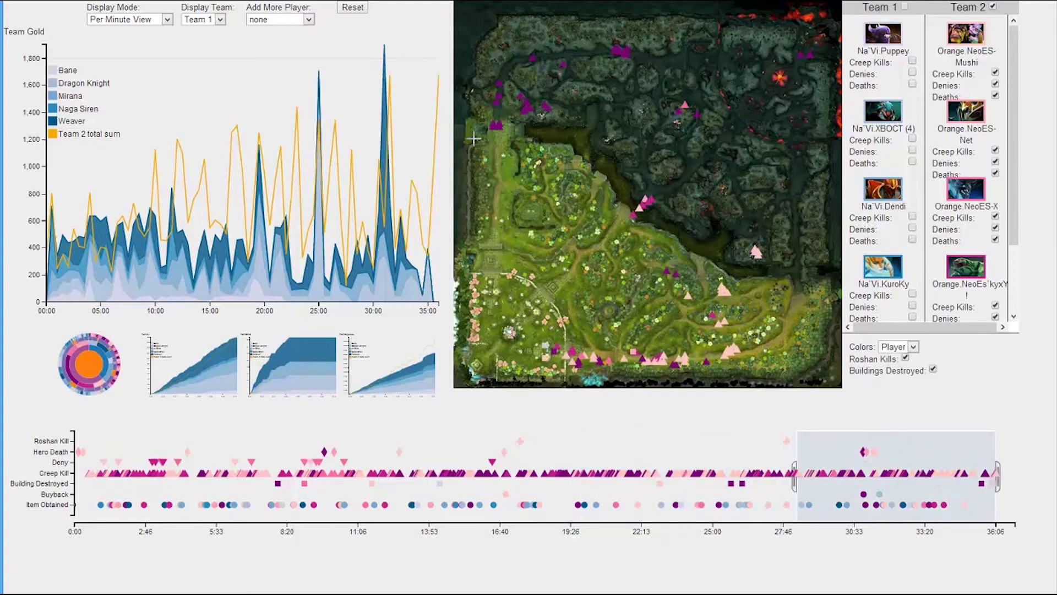
Try and clear an upper-left map brush, then narrow the time window to about 33:40–35:40.
{"action": "mouse_move", "coordinate": [498, 132]}
{"action": "left_mouse_down"}
{"action": "mouse_move", "coordinate": [556, 86]}
{"action": "mouse_move", "coordinate": [563, 54]}
{"action": "left_mouse_up"}
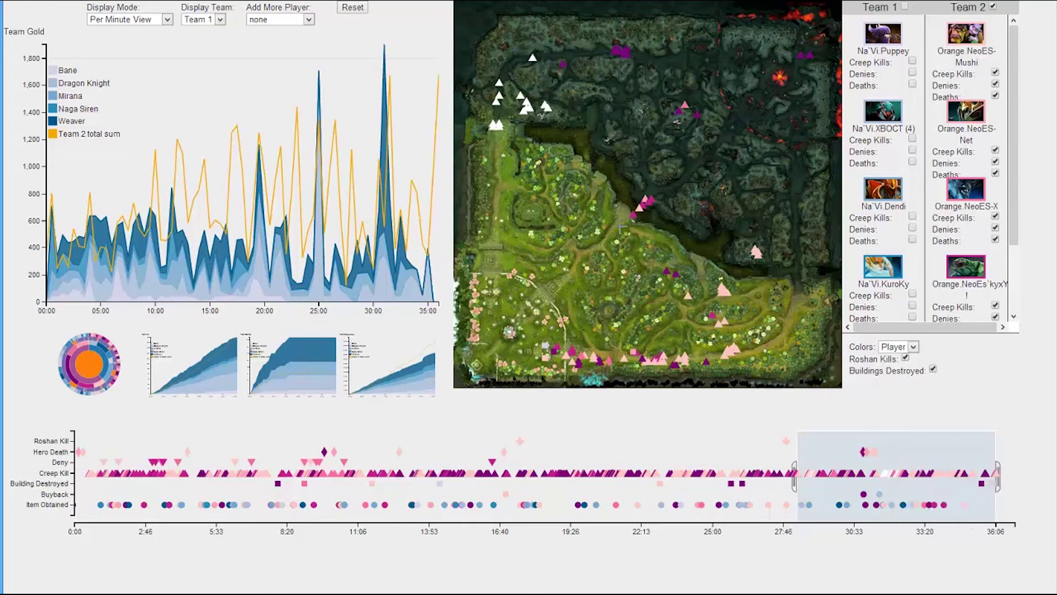
{"action": "left_click", "coordinate": [494, 77]}
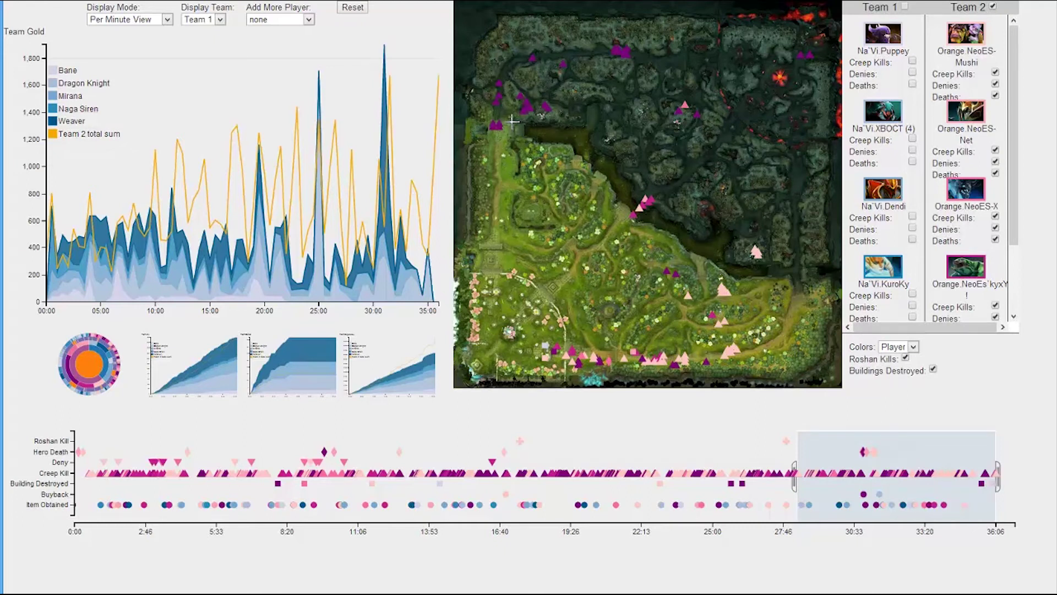
{"action": "mouse_move", "coordinate": [525, 104]}
{"action": "mouse_move", "coordinate": [996, 485]}
{"action": "left_mouse_down"}
{"action": "mouse_move", "coordinate": [836, 488]}
{"action": "mouse_move", "coordinate": [958, 483]}
{"action": "left_mouse_up"}
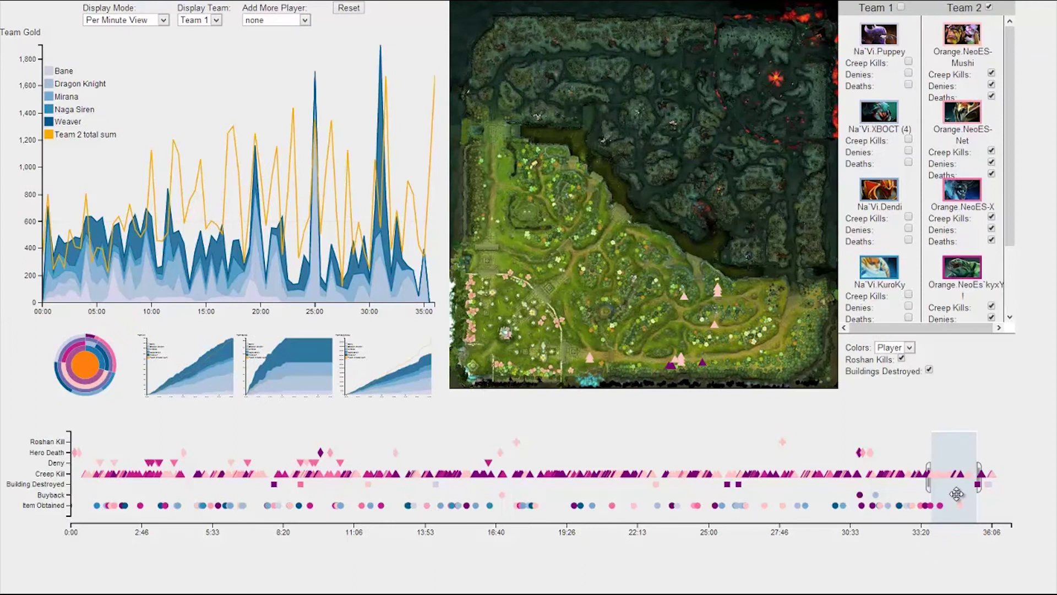
Clear the time filter, highlight the Team 2 total line, and switch the gold chart to Accumulated View.
{"action": "left_click", "coordinate": [903, 456]}
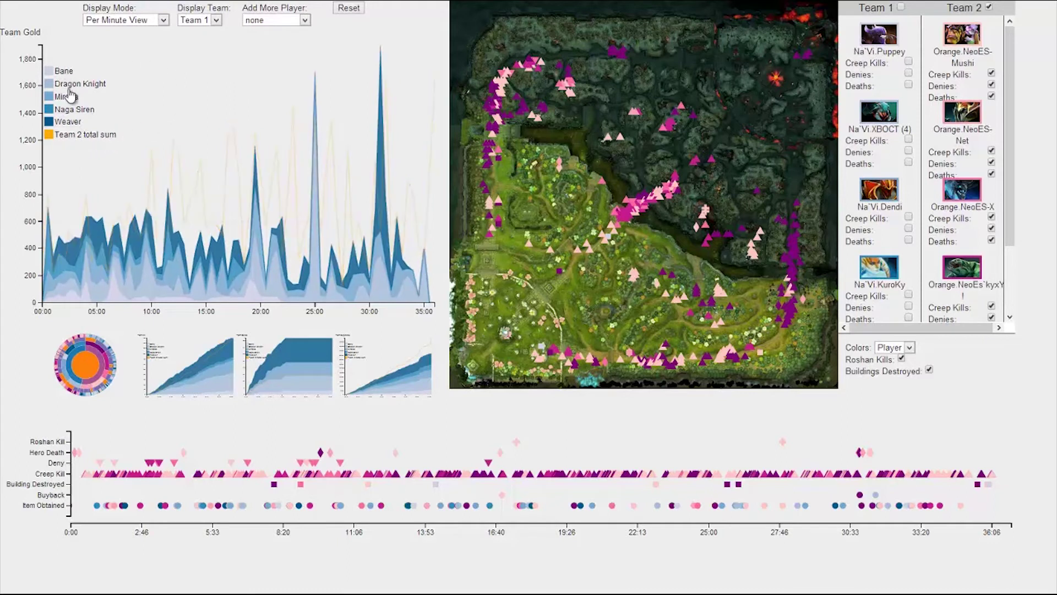
{"action": "left_click", "coordinate": [77, 135]}
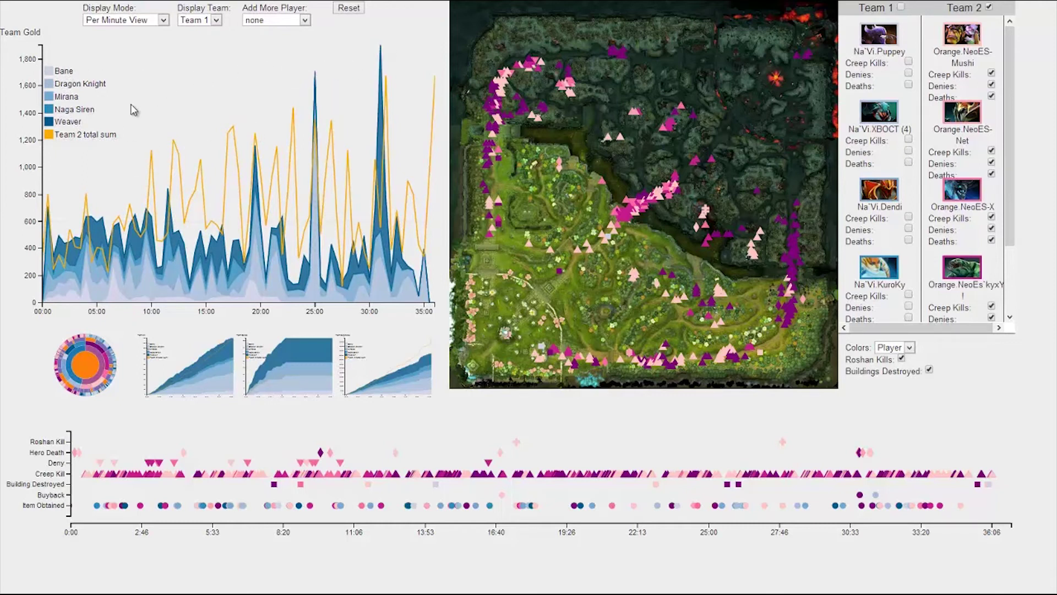
{"action": "left_click", "coordinate": [148, 20]}
{"action": "left_click", "coordinate": [132, 40]}
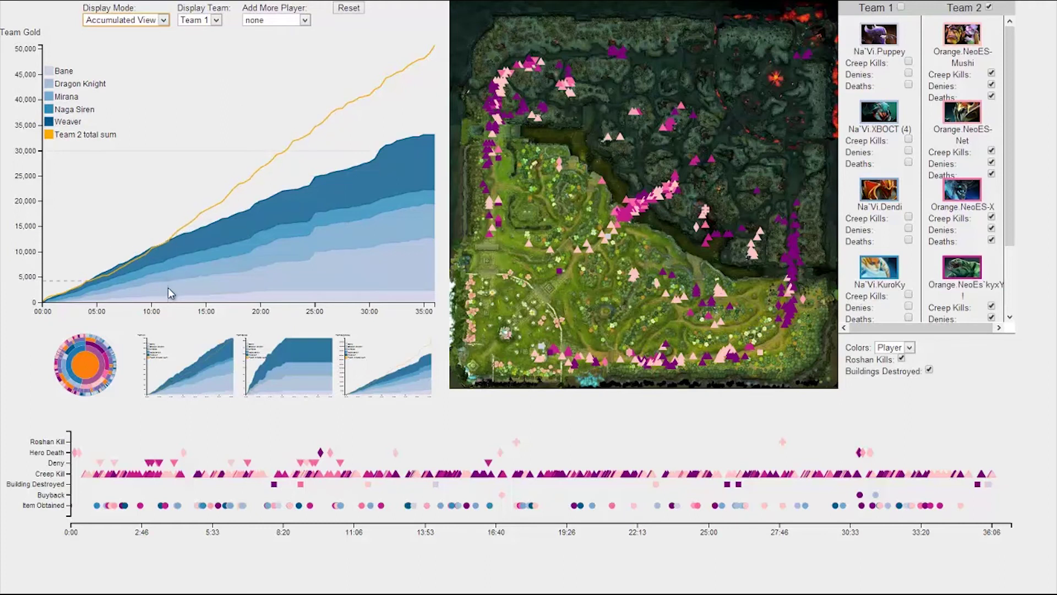
Add furion and nyx_assassin as extra players in the gold chart.
{"action": "left_click", "coordinate": [305, 21]}
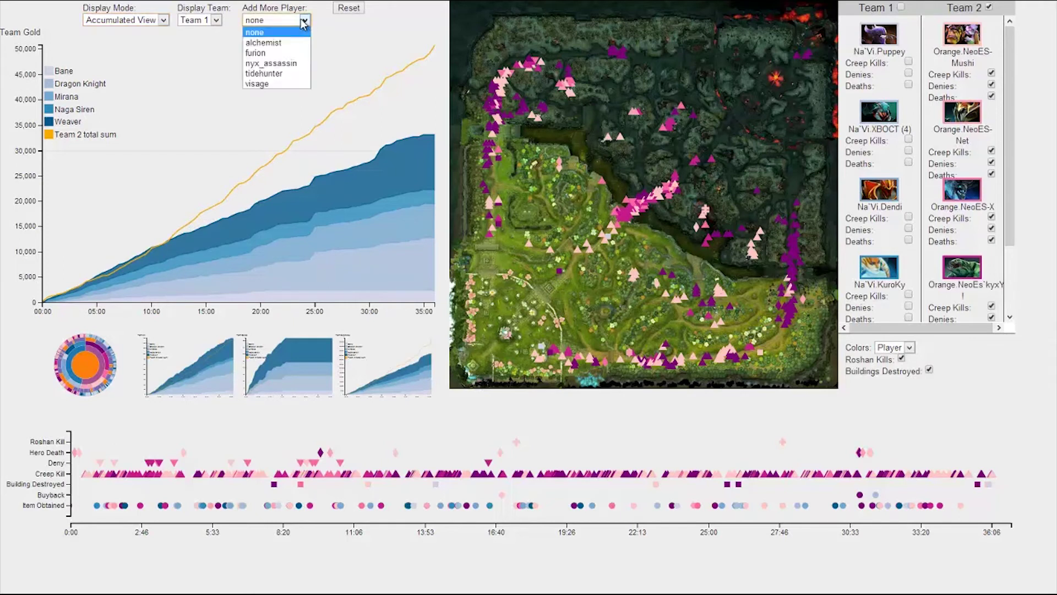
{"action": "left_click", "coordinate": [276, 53]}
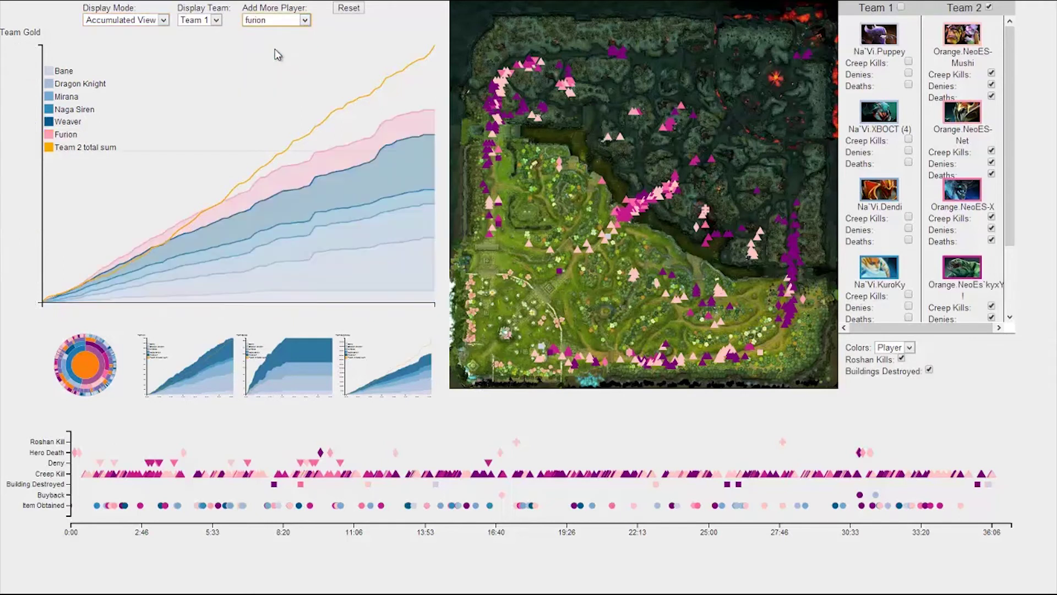
{"action": "left_click", "coordinate": [304, 21]}
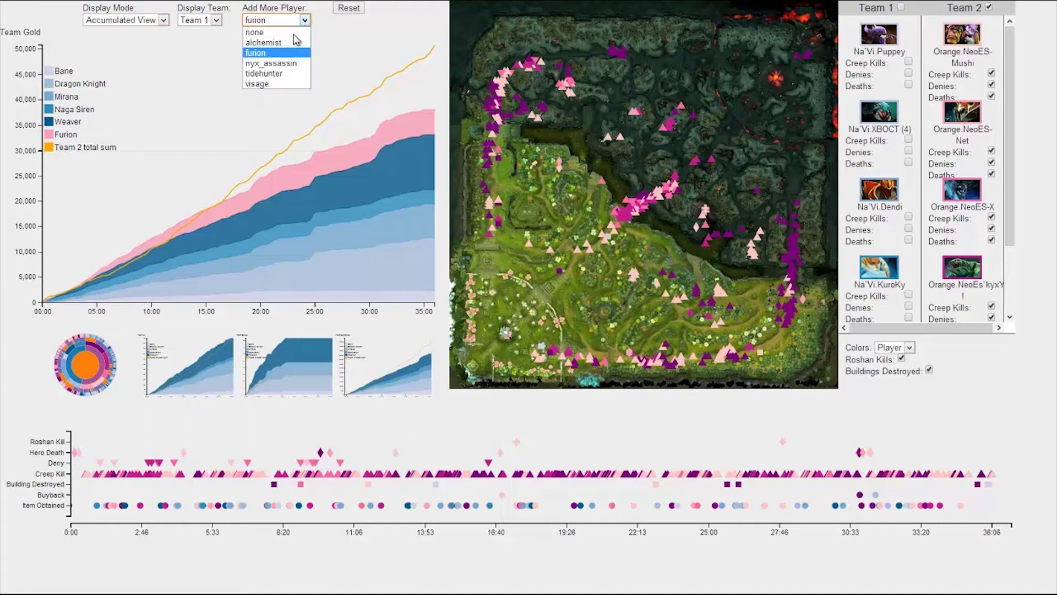
{"action": "left_click", "coordinate": [284, 63]}
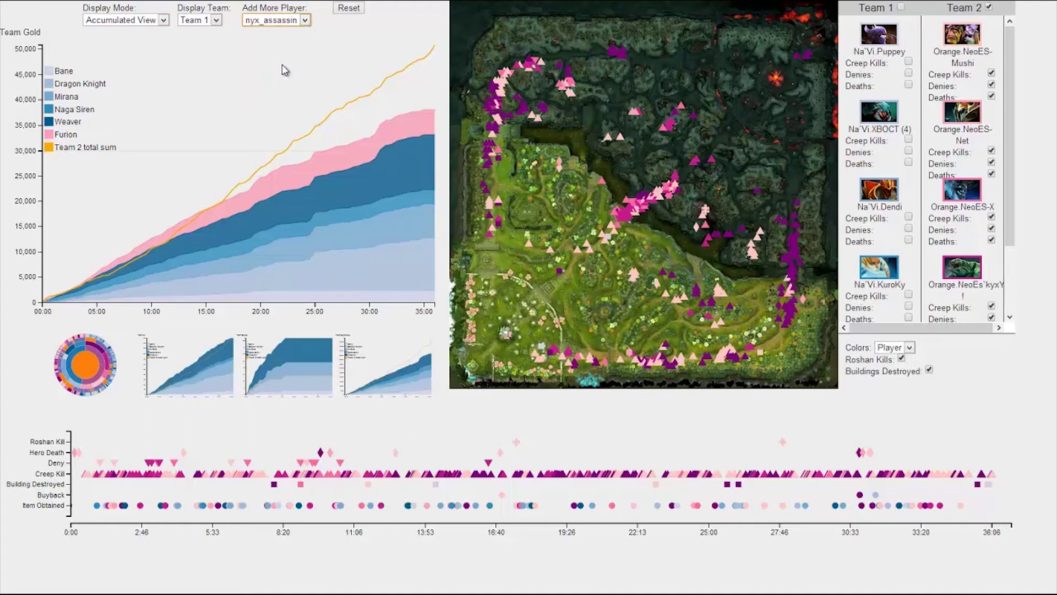
Cycle through the Team Kill, Denies and Experience thumbnails, then make the damage sunburst the main chart.
{"action": "left_click", "coordinate": [207, 367]}
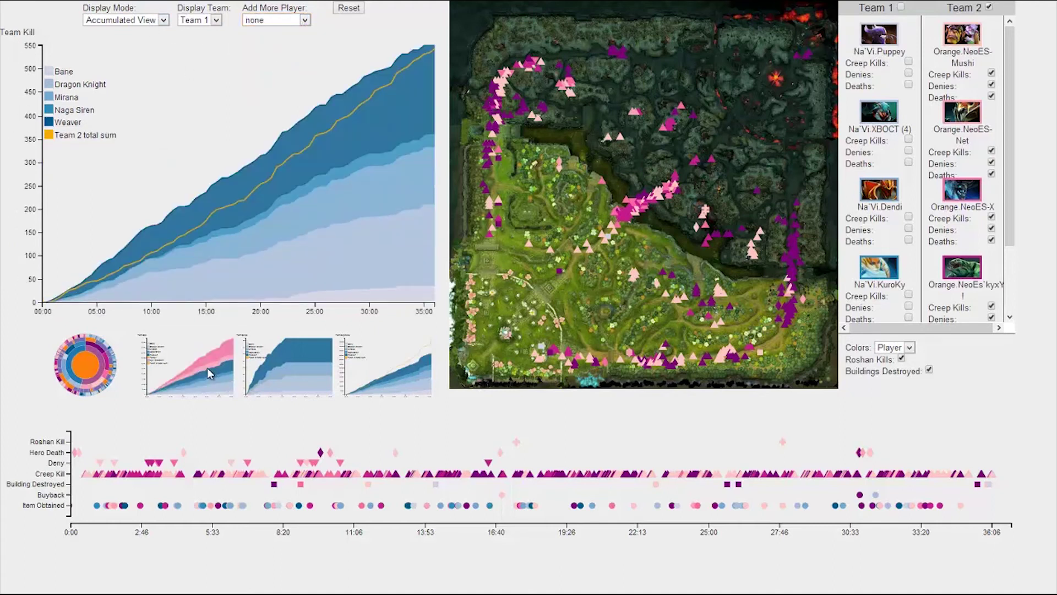
{"action": "left_click", "coordinate": [307, 369]}
{"action": "left_click", "coordinate": [396, 378]}
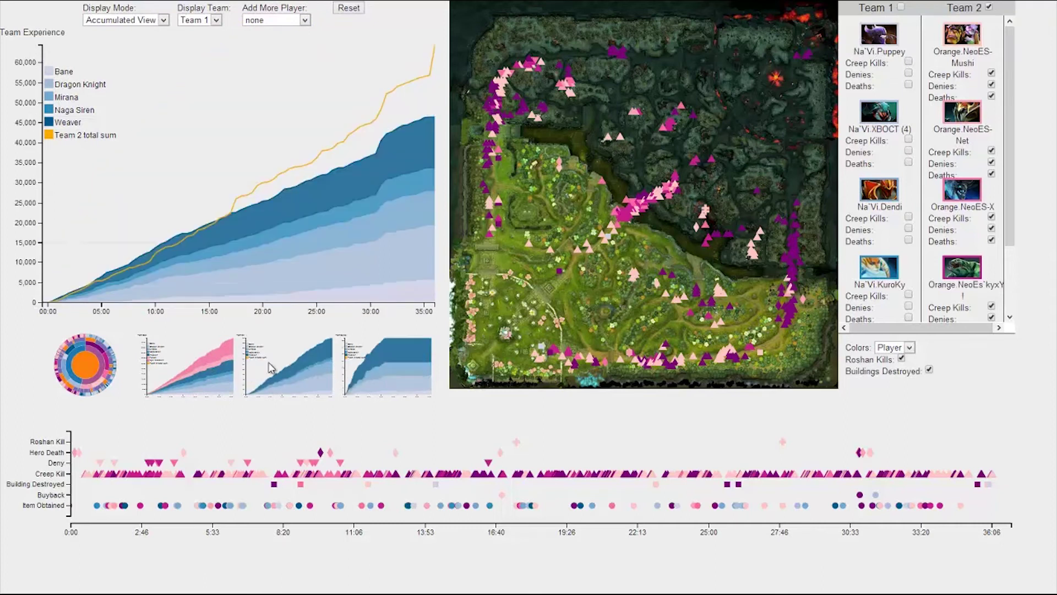
{"action": "left_click", "coordinate": [87, 368]}
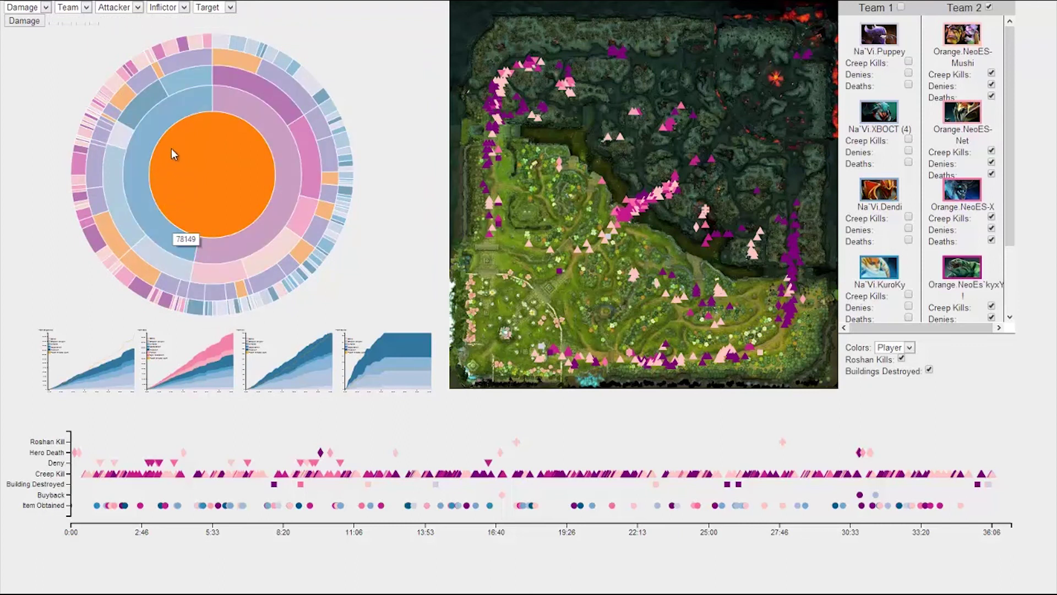
Switch the sunburst to Healing grouped by Inflictor first, and drill into Team 2.
{"action": "left_click", "coordinate": [47, 8]}
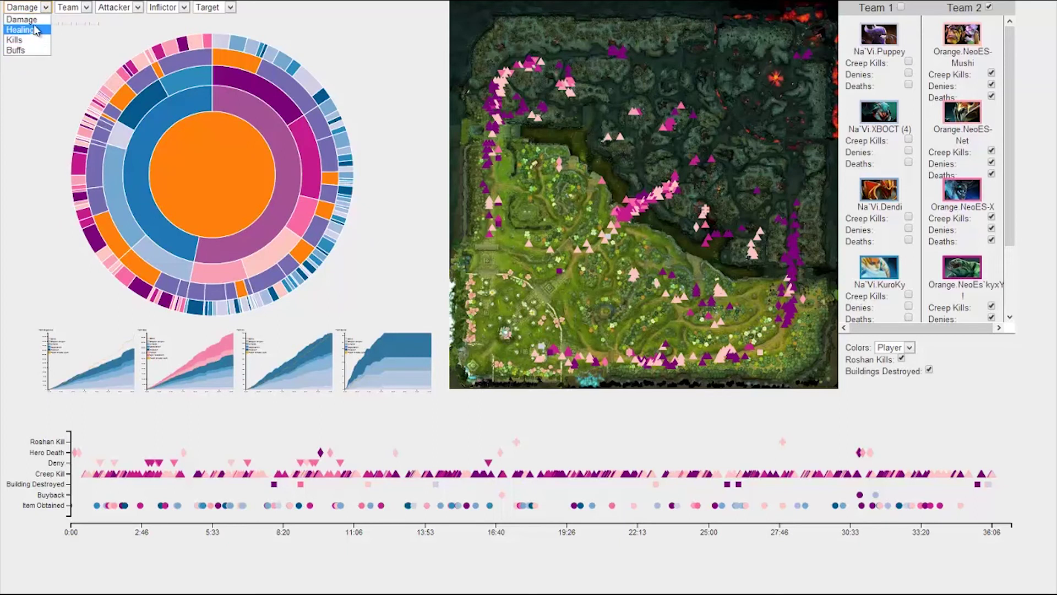
{"action": "left_click", "coordinate": [37, 33]}
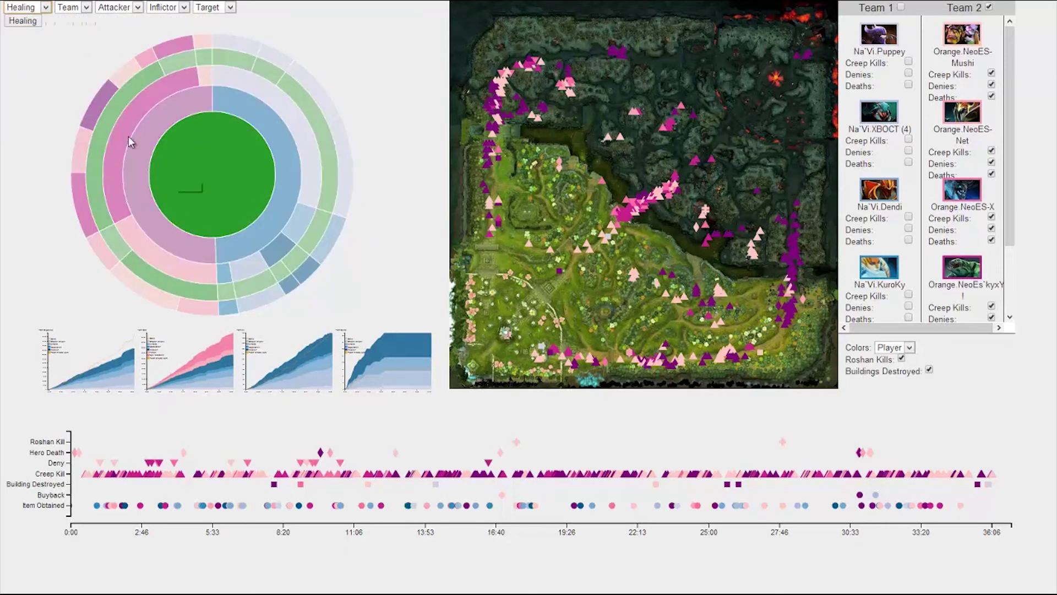
{"action": "left_click", "coordinate": [138, 11]}
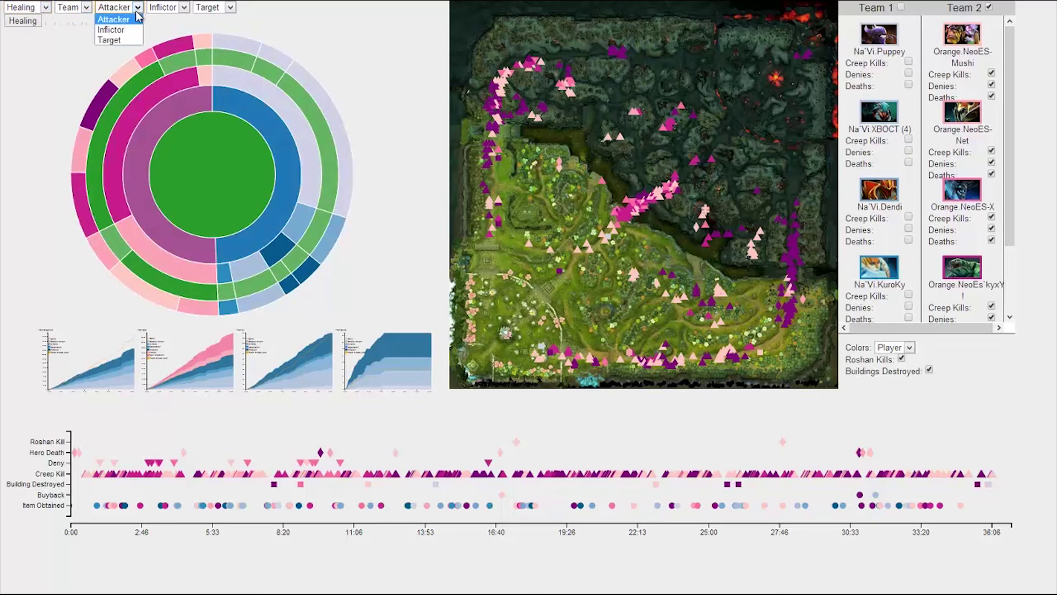
{"action": "left_click", "coordinate": [133, 31]}
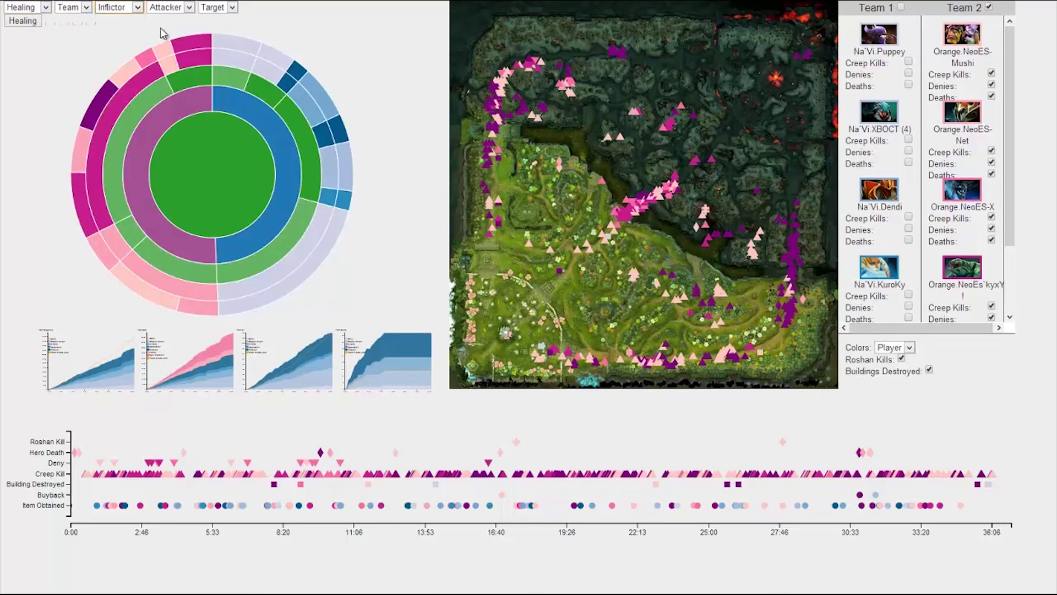
{"action": "mouse_move", "coordinate": [167, 125]}
{"action": "left_click", "coordinate": [147, 150]}
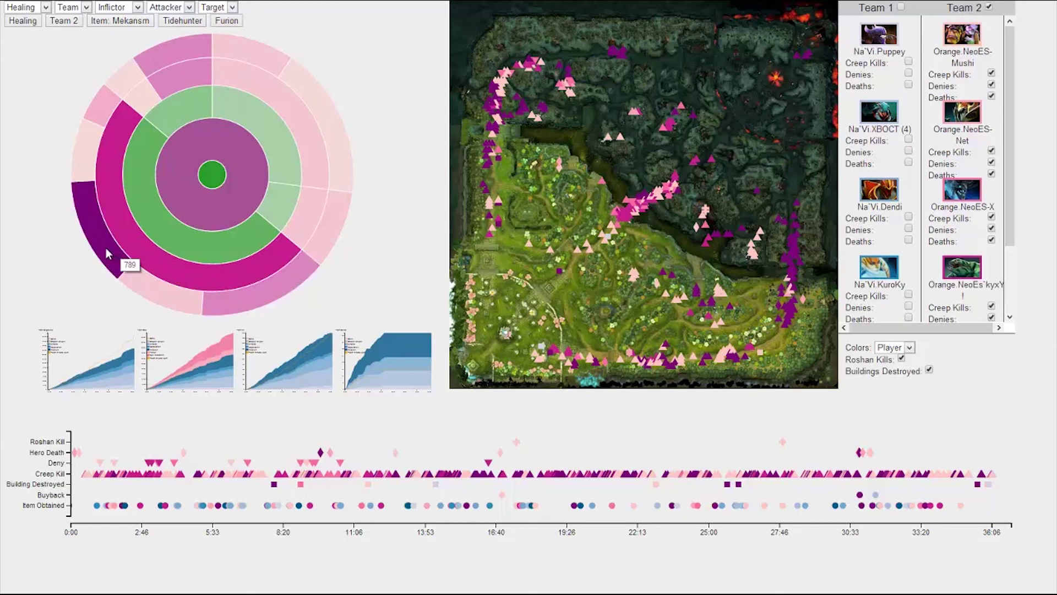
Reset the sunburst, brush about 15:00–23:00 and an upper-left map region, then focus on Magic Stick healing.
{"action": "left_click", "coordinate": [215, 174]}
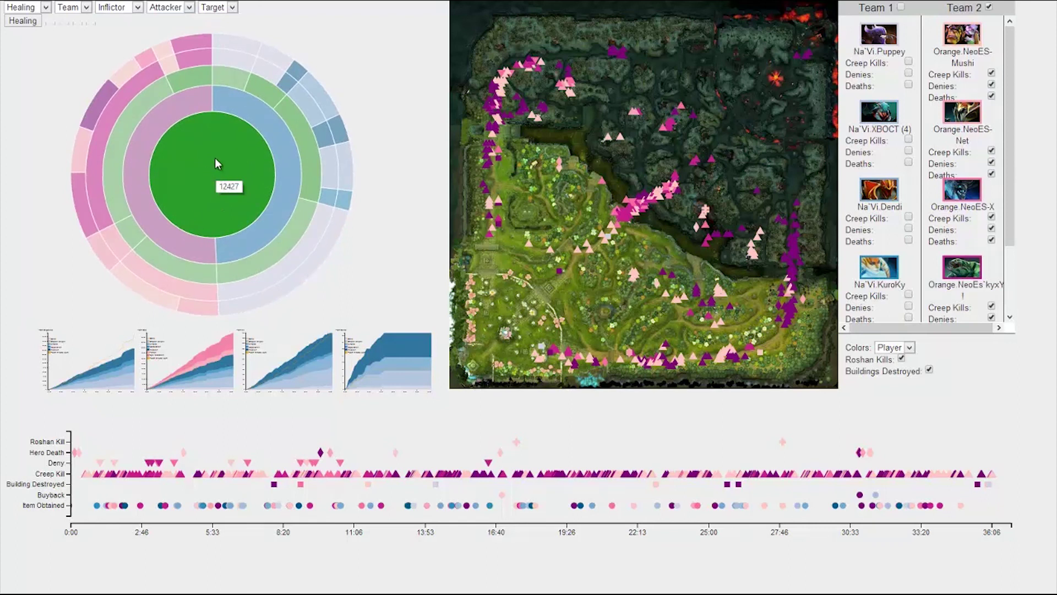
{"action": "left_click_drag", "start_coordinate": [450, 450], "coordinate": [754, 452]}
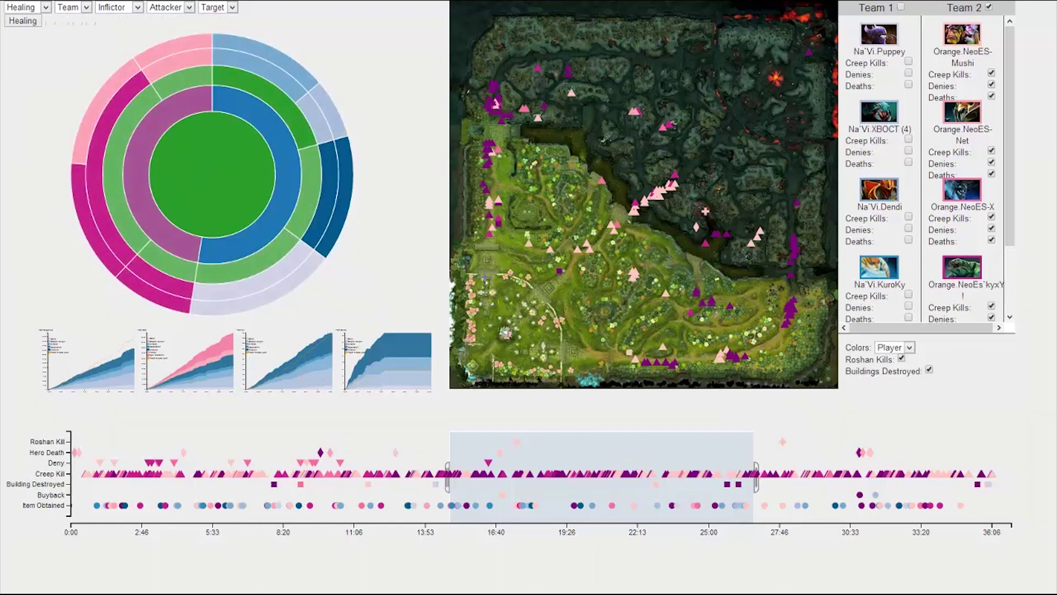
{"action": "left_click_drag", "start_coordinate": [472, 257], "coordinate": [743, 48]}
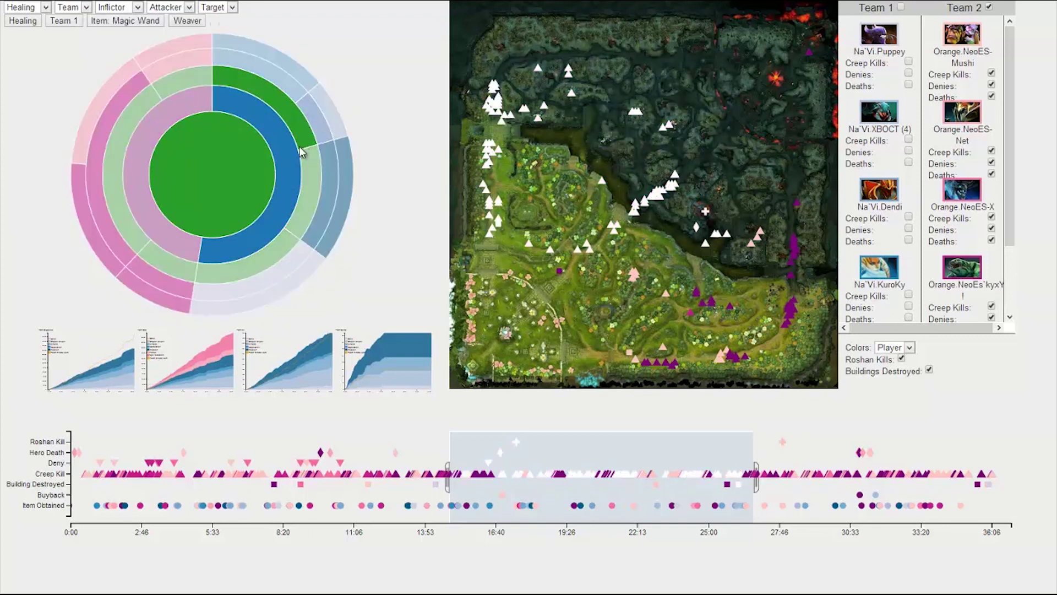
{"action": "left_click", "coordinate": [306, 194]}
{"action": "left_click", "coordinate": [306, 193]}
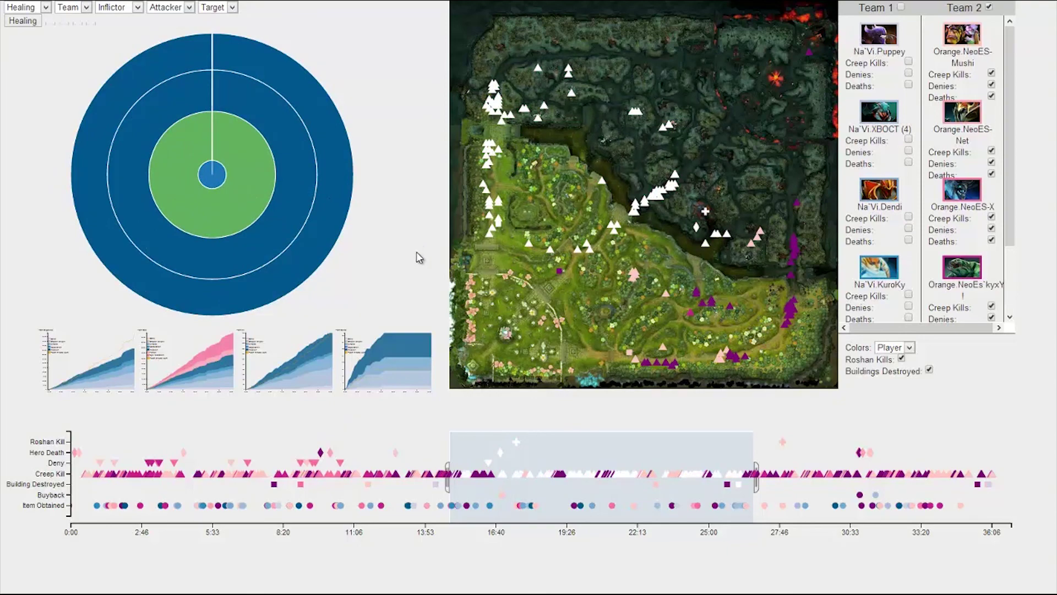